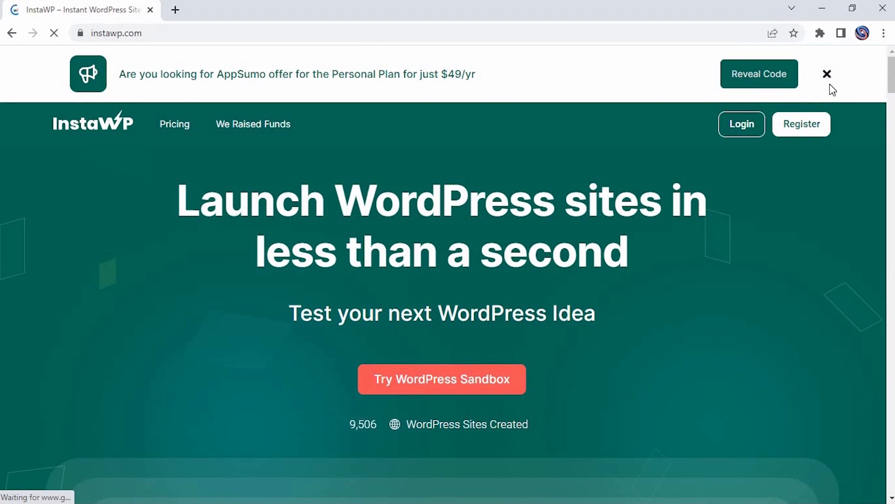
Launch a temporary WordPress sandbox site from scratch with the default settings and access it.
click(828, 76)
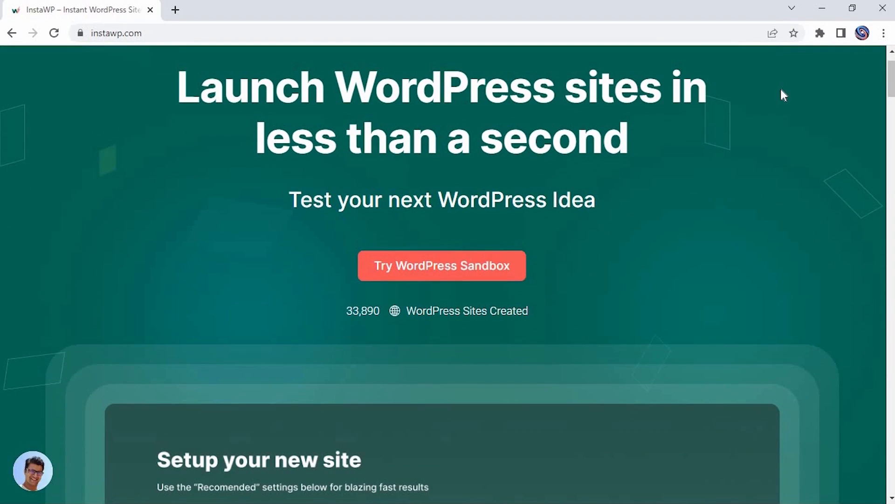
click(436, 265)
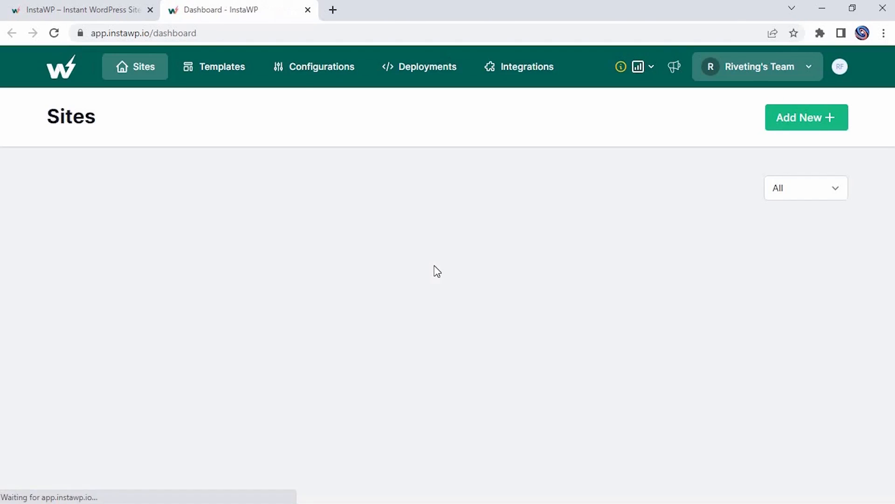
click(453, 320)
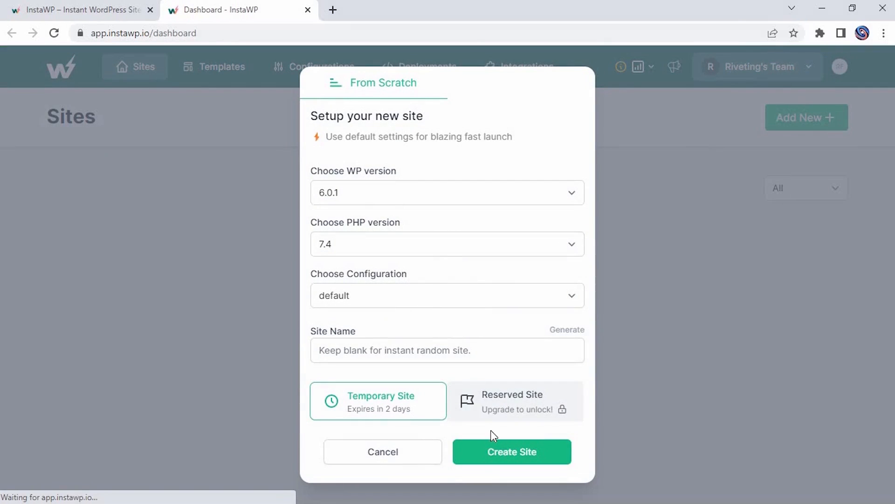
click(494, 454)
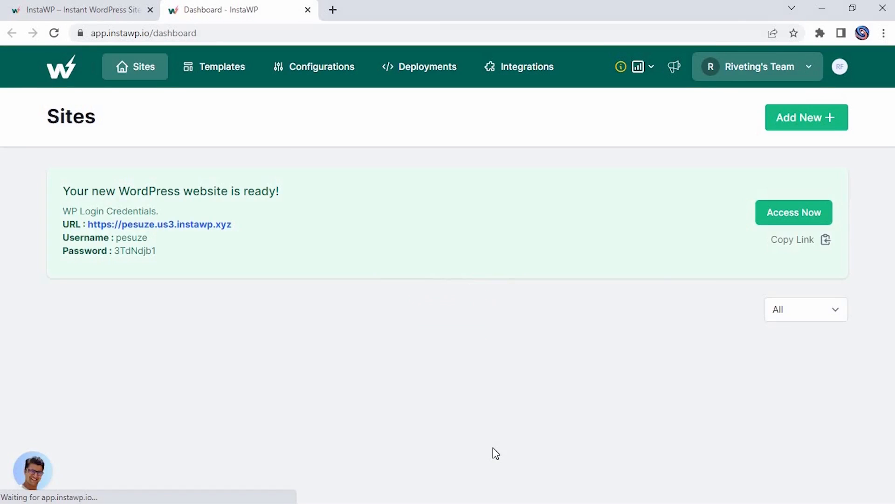
click(793, 213)
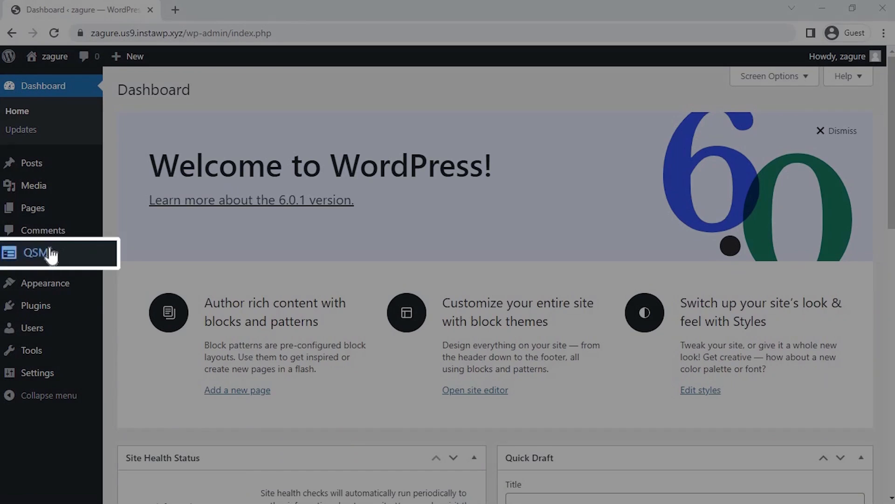
Open the Quizzes & Surveys list of the QSM plugin and start adding a new quiz.
mouse_move(49, 252)
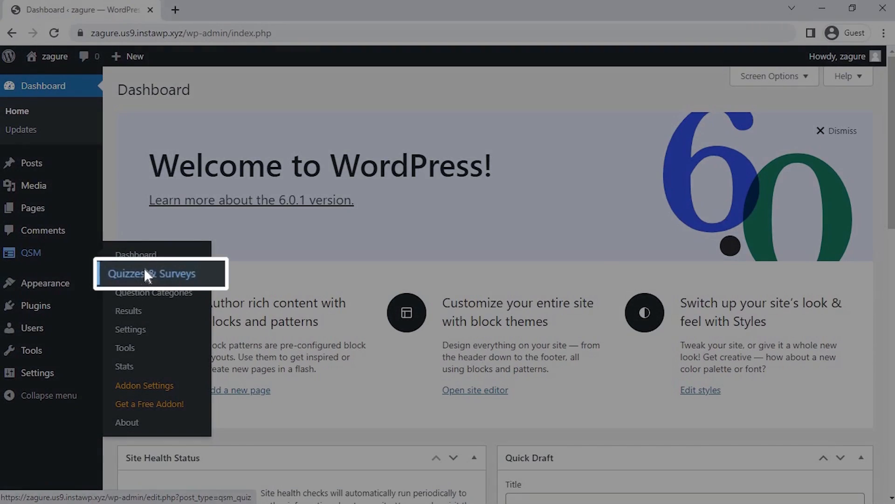
click(145, 274)
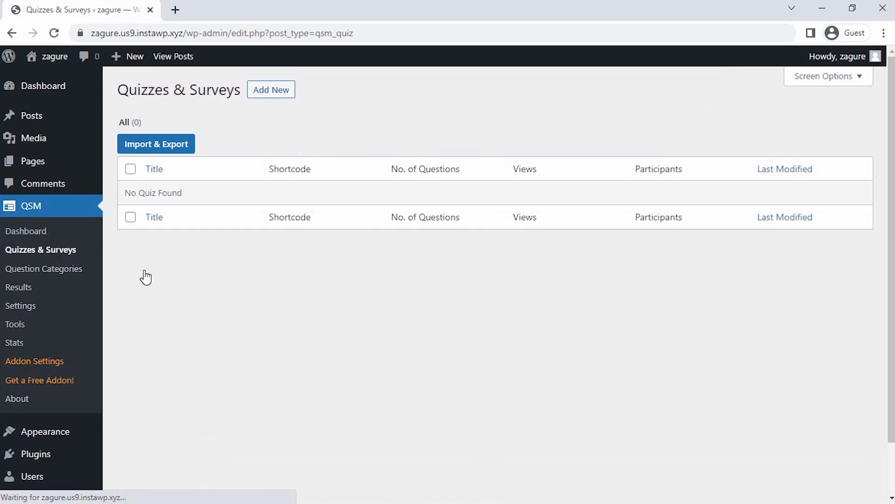
click(258, 91)
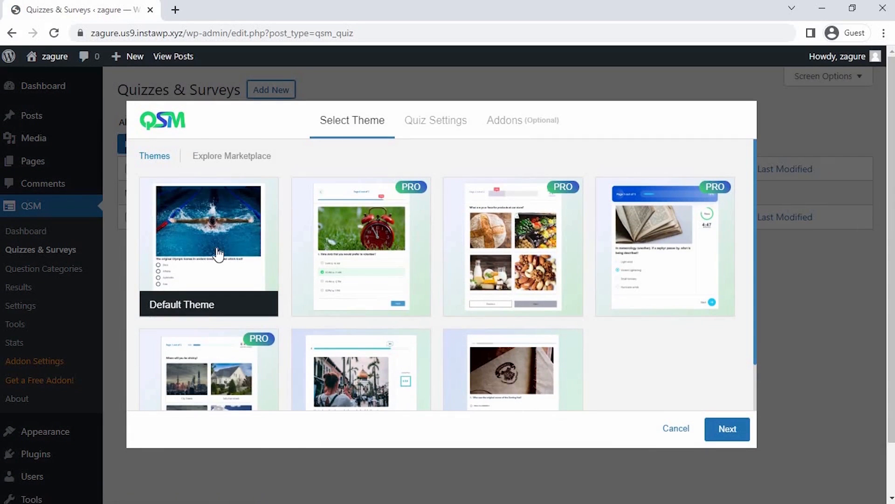
Look through the offered quiz themes and continue to the quiz settings with the Default Theme.
mouse_move(218, 255)
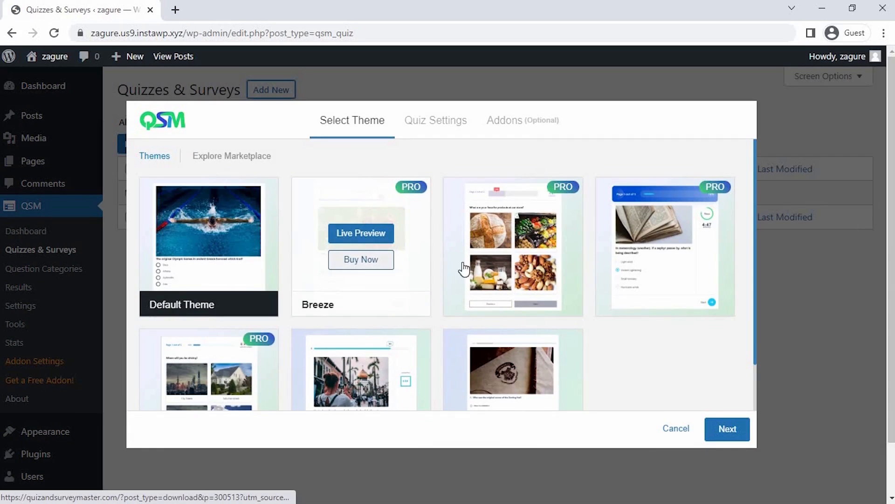
mouse_move(498, 276)
mouse_move(676, 262)
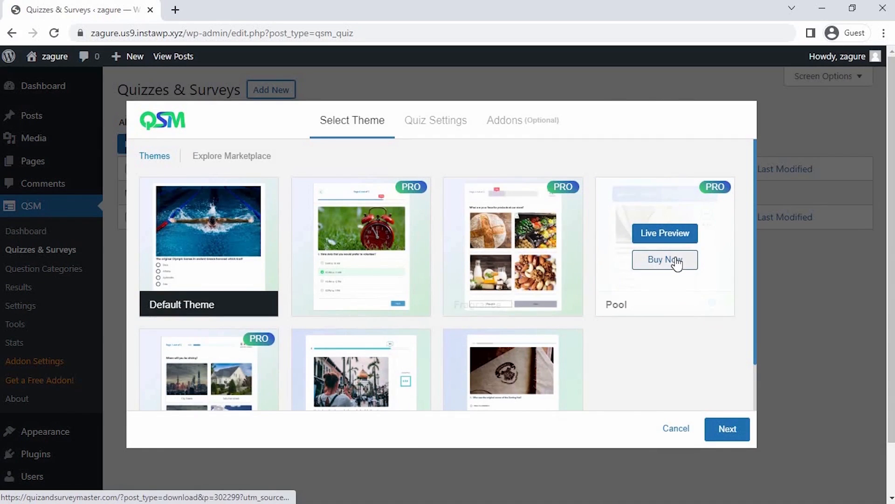
scroll(675, 258, down, 2)
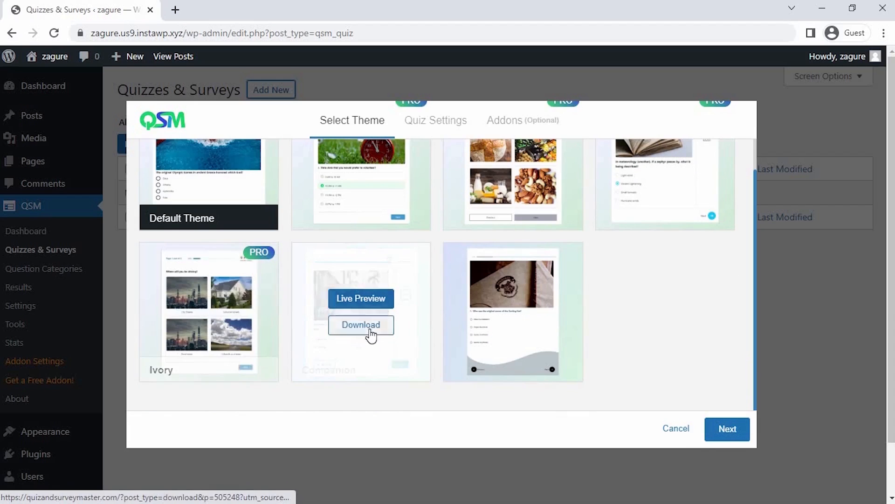
mouse_move(510, 334)
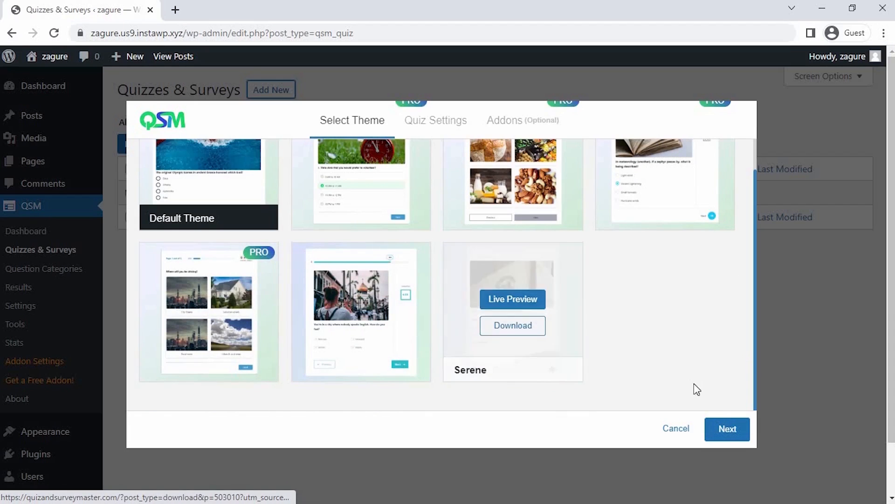
click(723, 428)
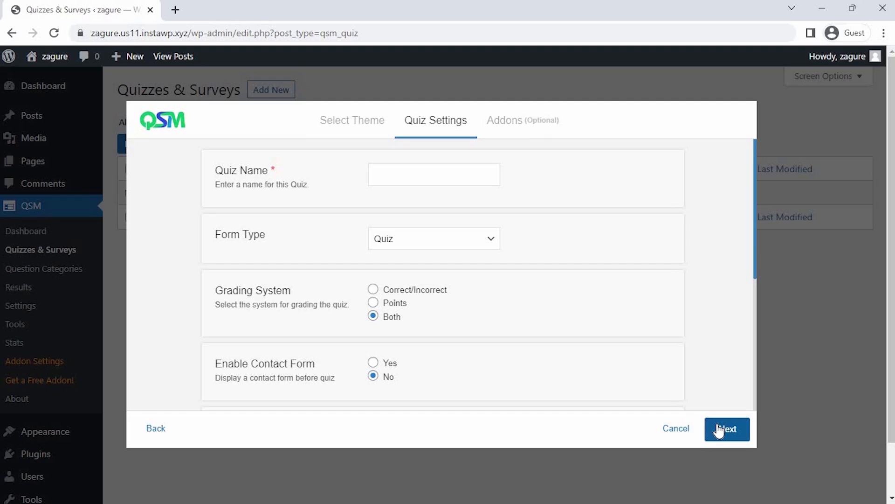
Name the quiz "Customer Effort Survey Score" and set its form type to Survey.
click(391, 176)
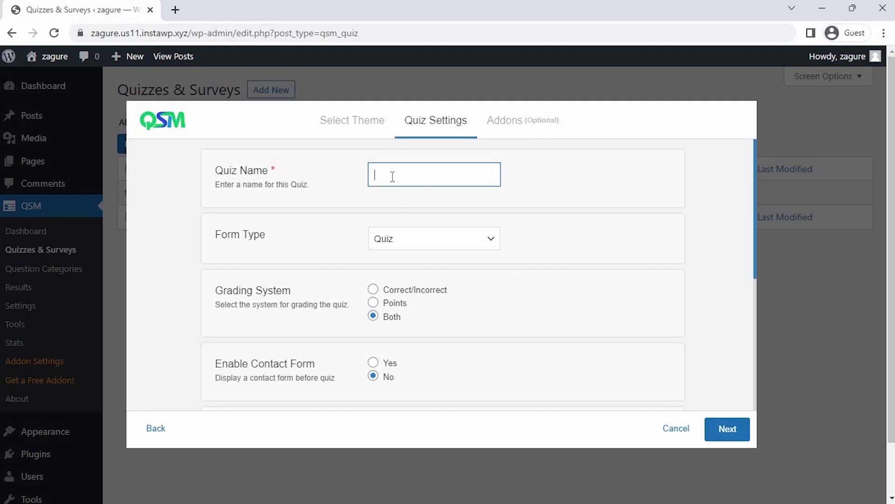
text(Cus=tomer Effort Survey Score)
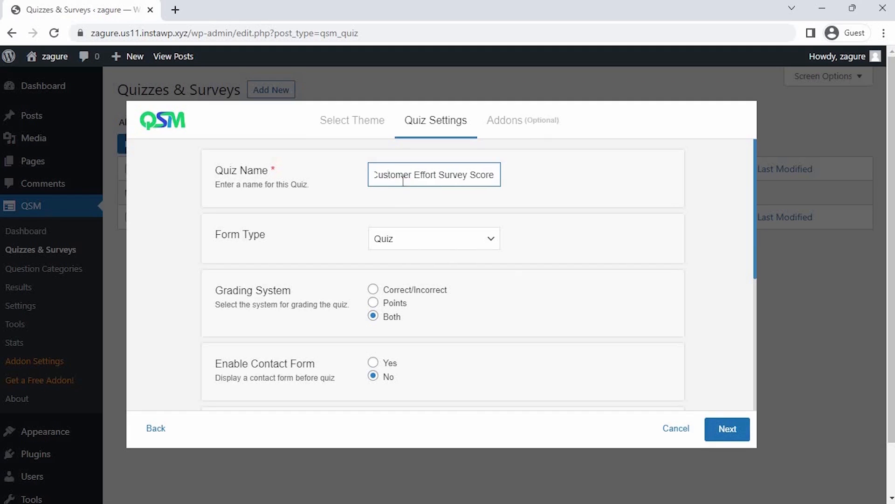
click(425, 246)
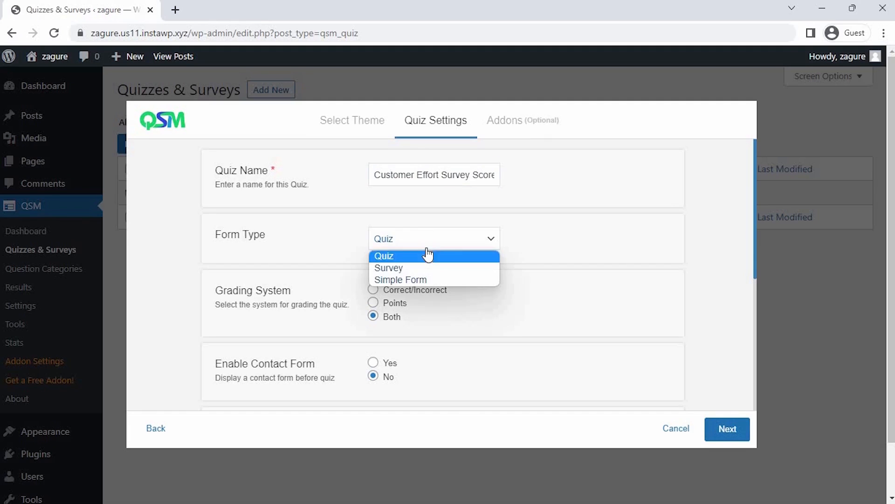
click(435, 267)
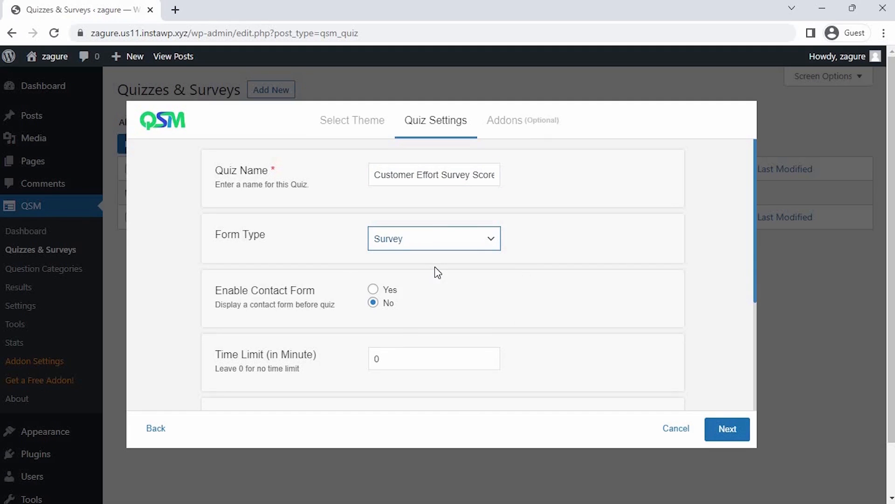
double_click(490, 356)
double_click(489, 362)
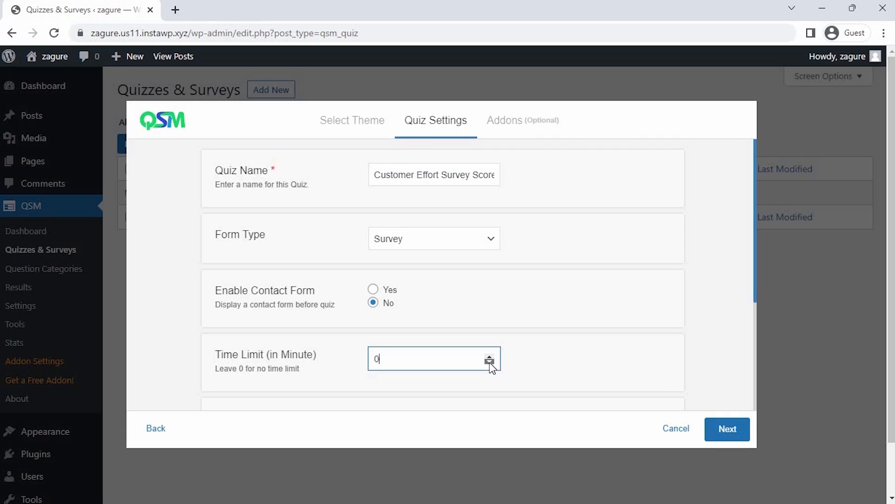
click(526, 368)
scroll(523, 366, down, 4)
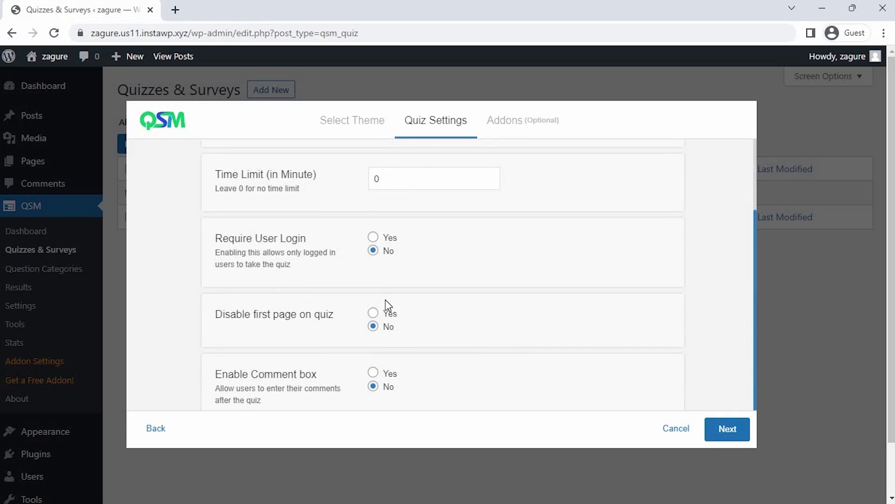
click(385, 238)
click(388, 252)
scroll(389, 257, up, 3)
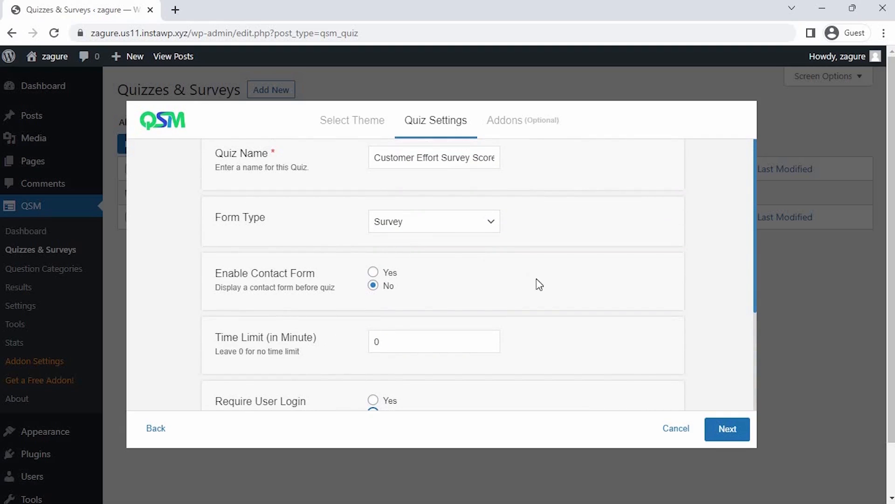
Accept the quiz settings, look over the optional addons and create the quiz without adding any.
click(728, 428)
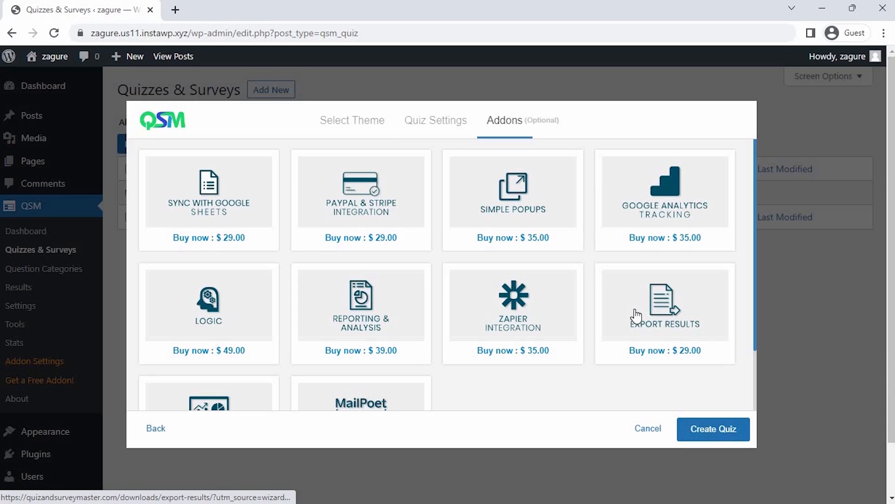
scroll(636, 315, down, 3)
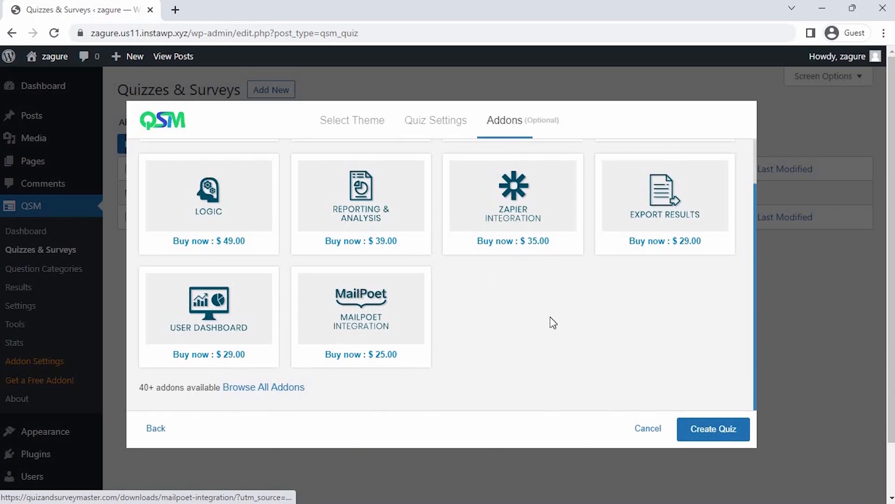
click(695, 429)
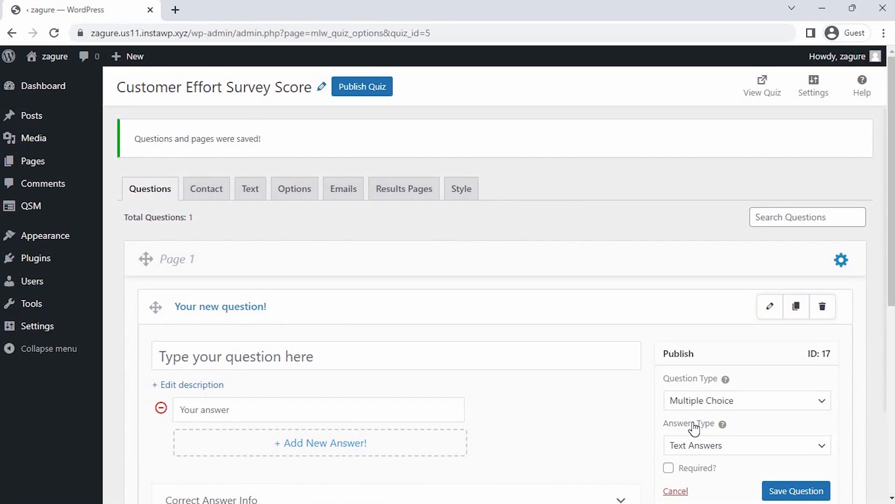
Enter "How easy was it to resolve your problem with our company?" as the first question, using the Multiple Choice type.
scroll(695, 428, down, 3)
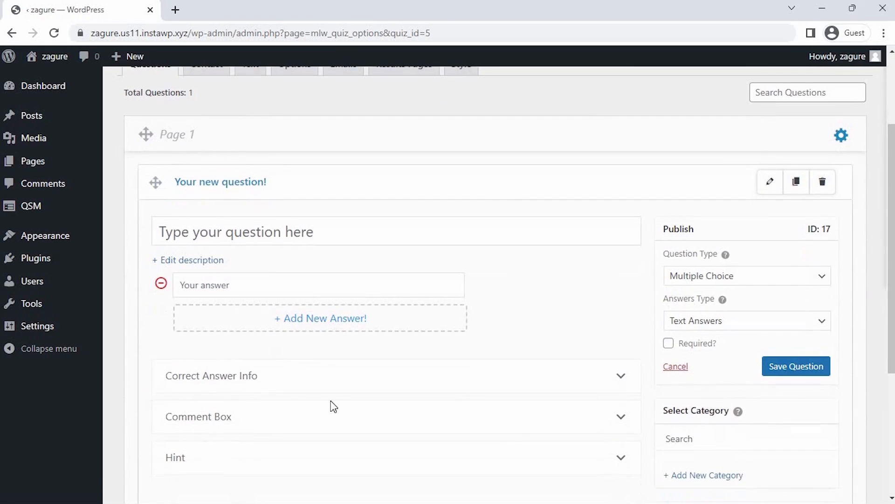
click(212, 232)
text(How easy was it )
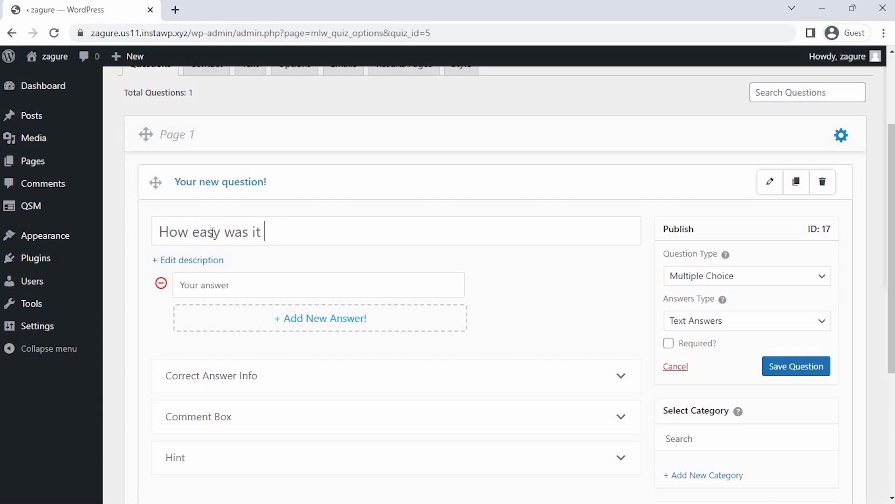
text(to resolve your)
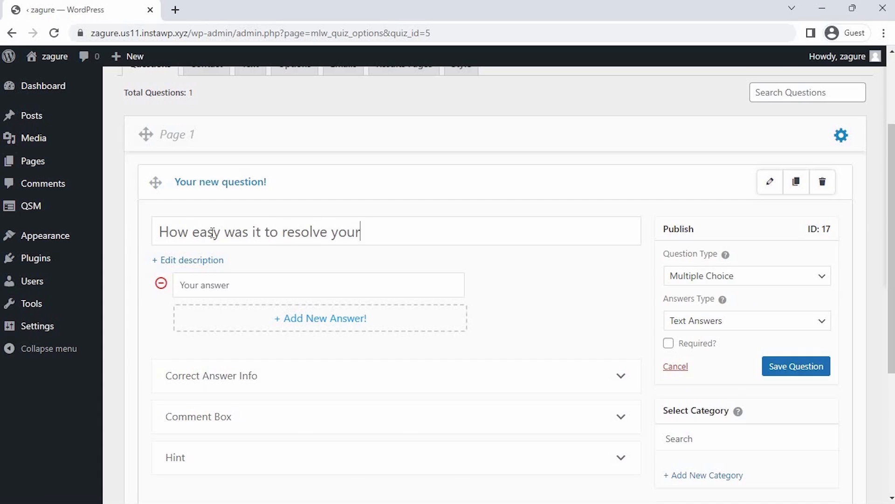
text( problem with our company?)
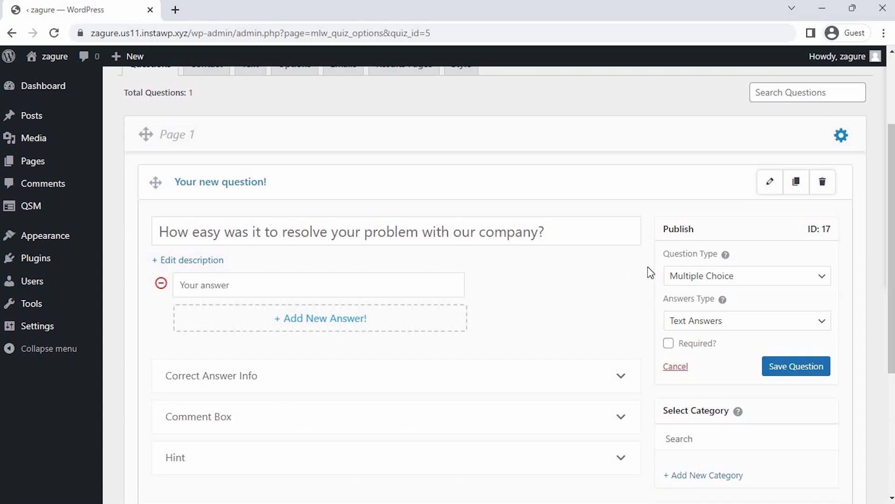
click(692, 282)
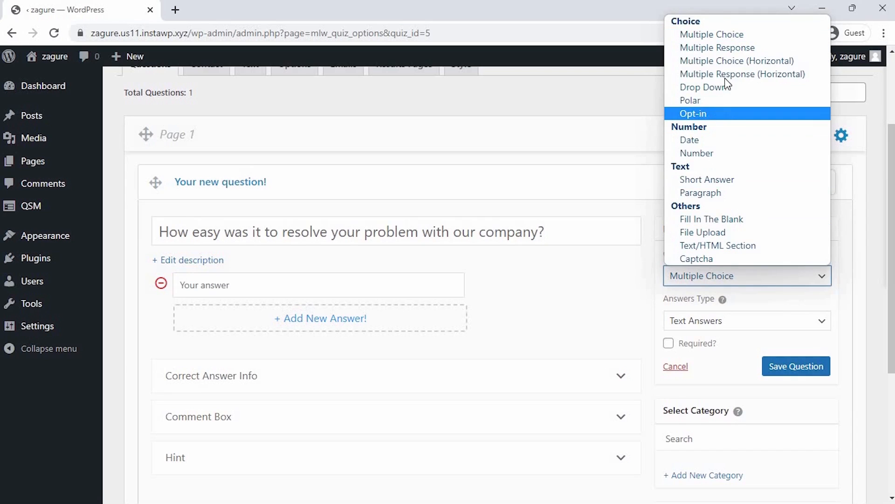
click(745, 35)
Give the question four answers: "Easy", "Very Easy", "Difficult" and "Very Difficult".
click(319, 285)
text(Easy)
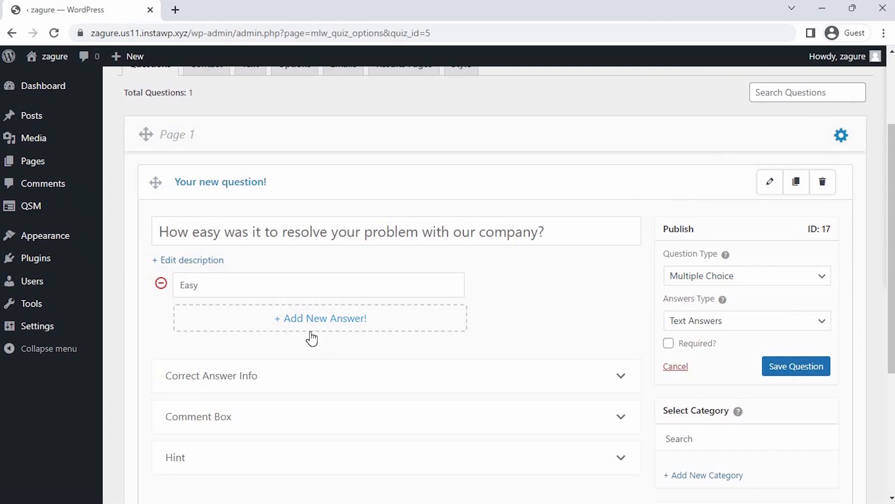
click(316, 324)
text(Very )
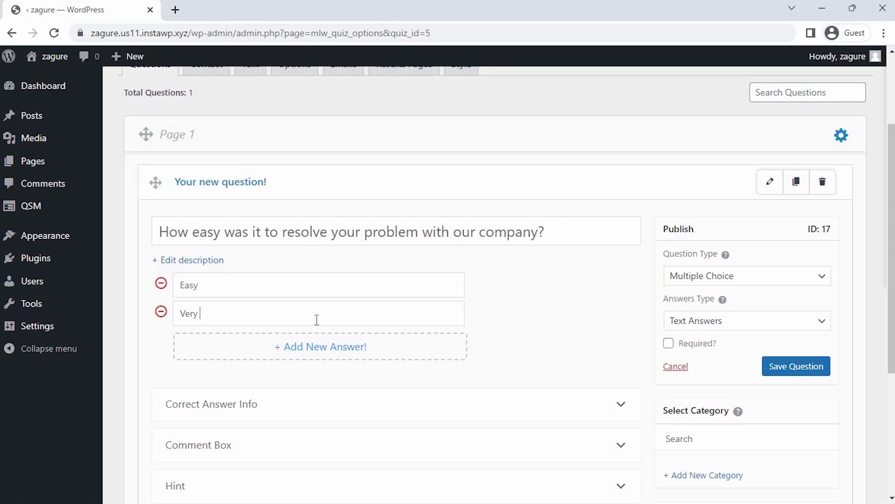
text(Easy)
click(322, 356)
text(Difficult)
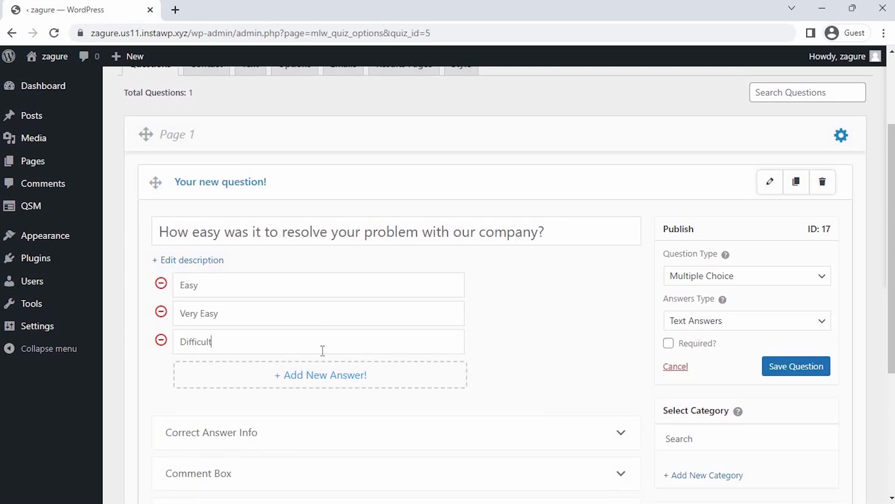
click(324, 375)
text(Very)
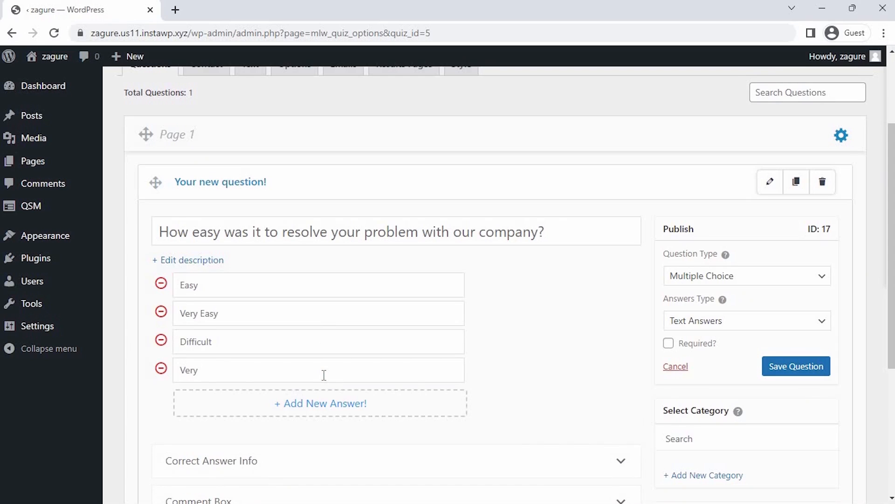
text( Difficult)
Mark the question about resolving the problem as required and save it.
click(685, 348)
click(797, 367)
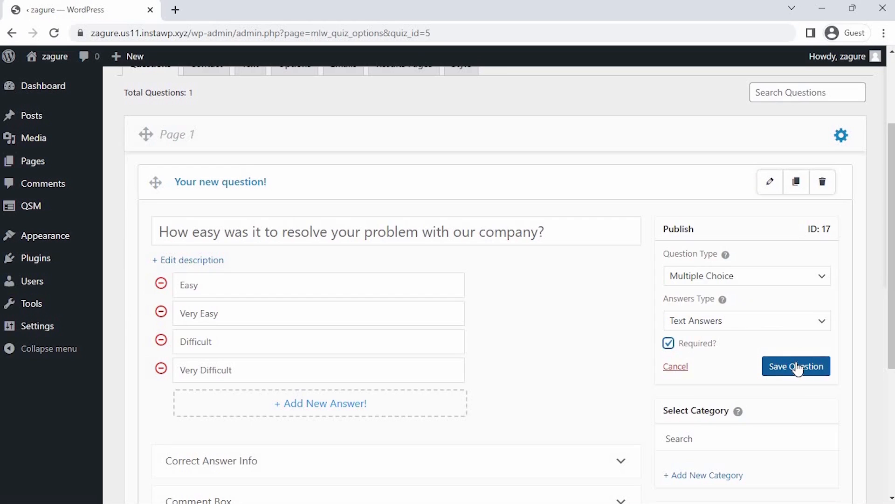
click(797, 367)
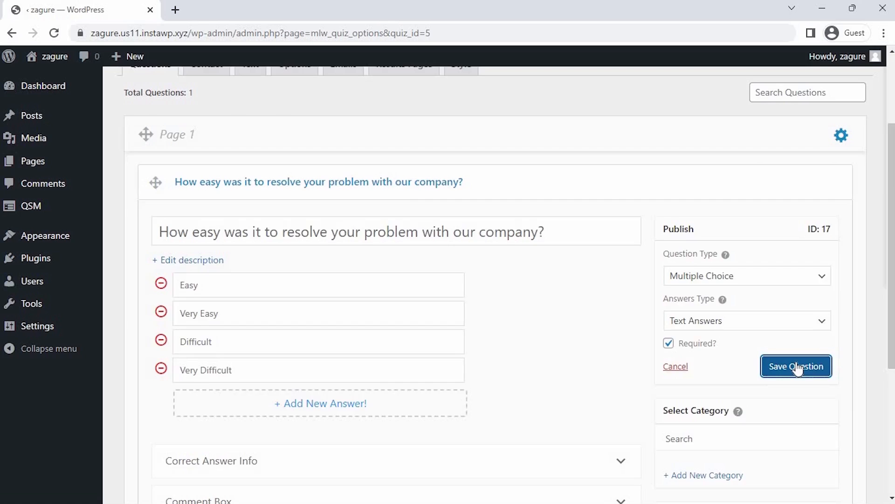
scroll(797, 366, down, 4)
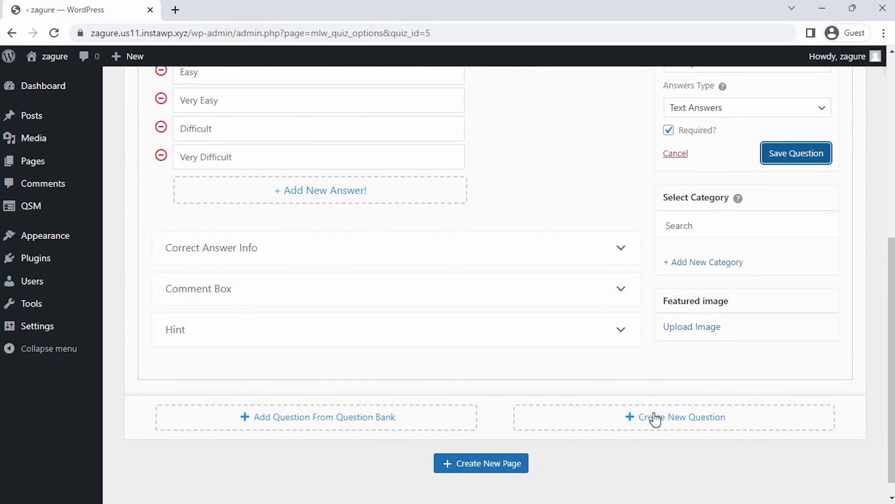
Add a second question, "How long have you been a customer of ours ?", using the Multiple Choice type.
click(655, 417)
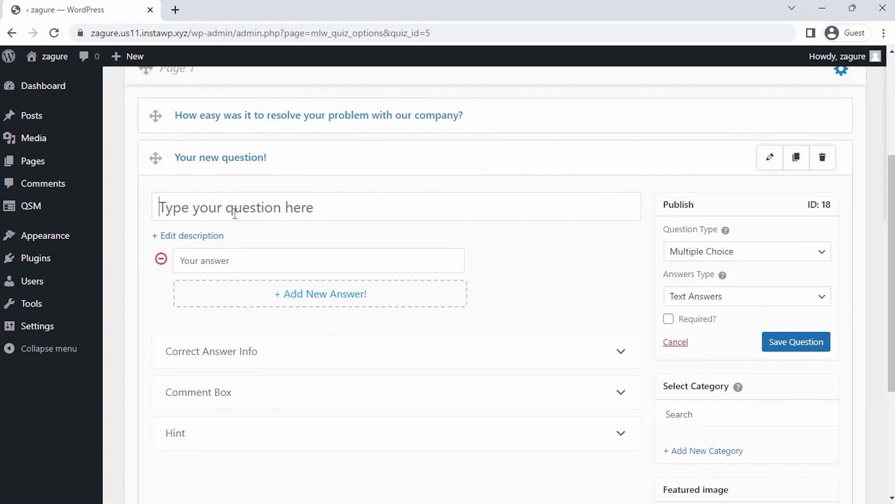
text(How long have)
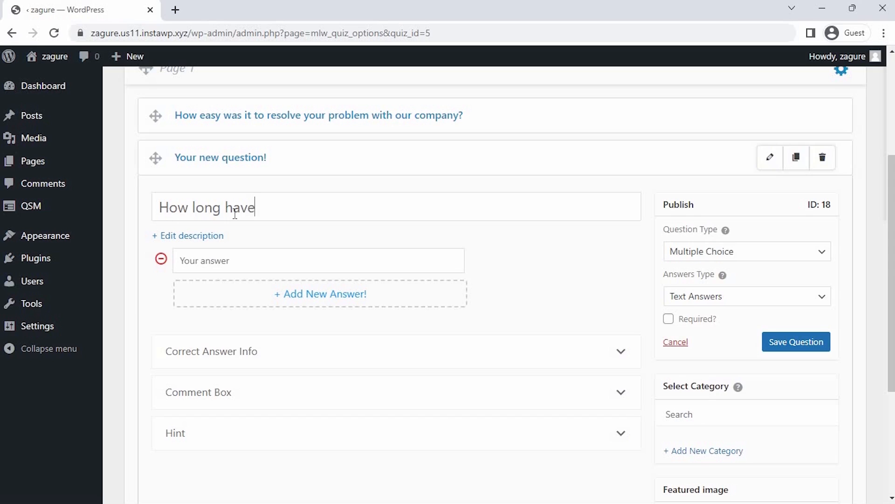
text( you been)
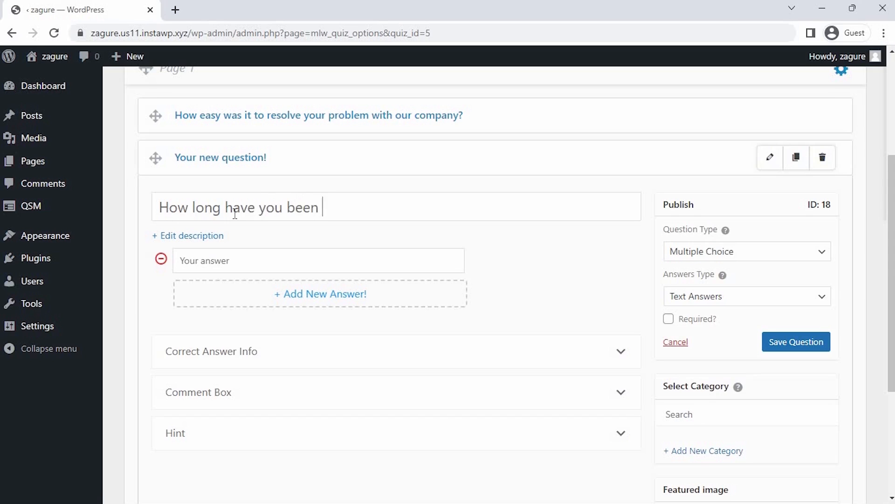
text( a customer)
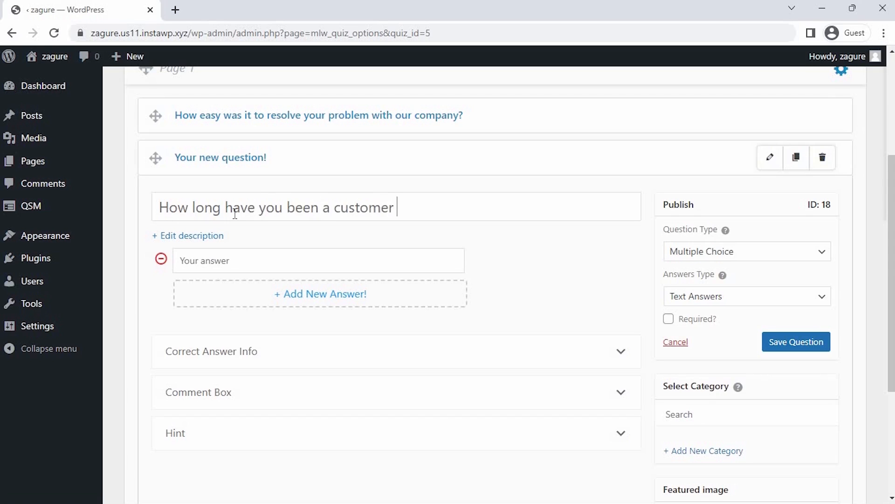
text( of ours ?)
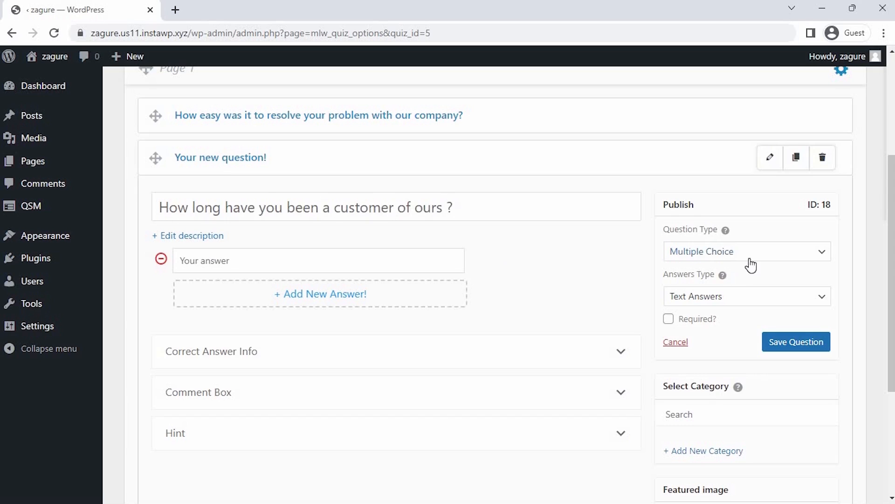
click(748, 254)
Add the answers "Less than a year", "1-2 year", "2-5 year" and "More than 5 years", and save the question as required.
click(301, 264)
text(Less than a year)
click(307, 292)
text(1-2 year)
click(314, 317)
text(2-5 year)
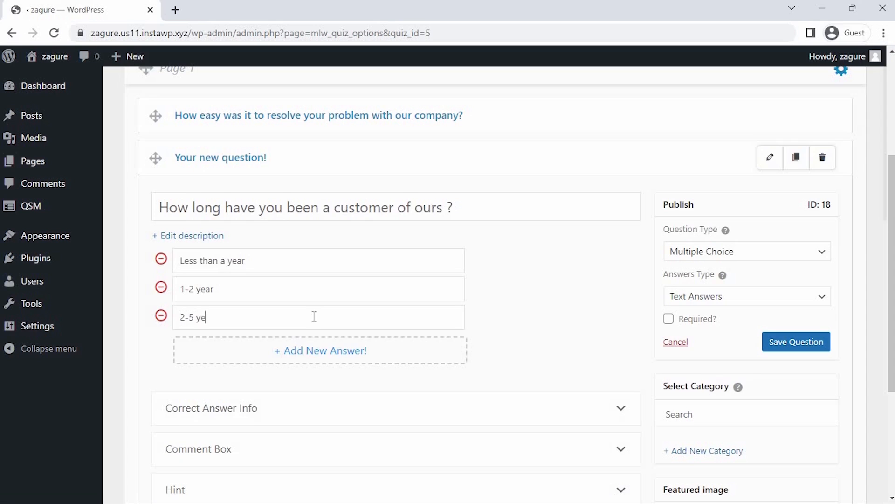
click(308, 350)
text(More than 5 ye)
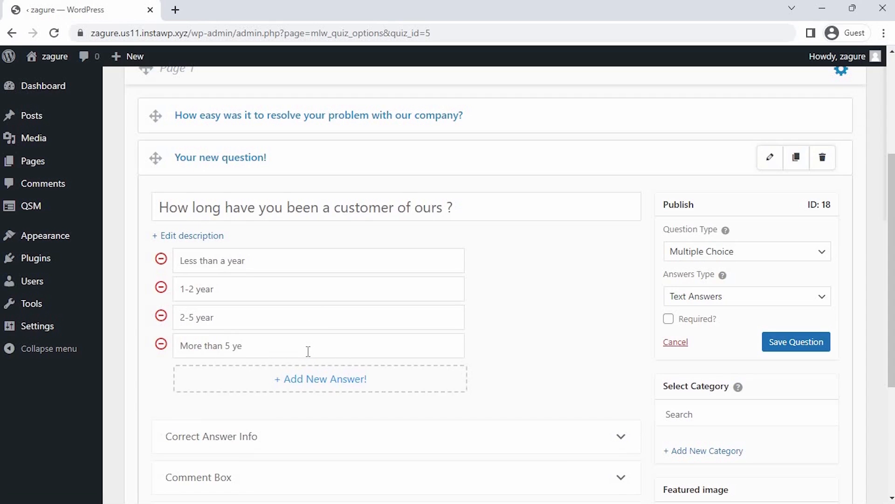
text(ars)
click(706, 321)
click(769, 346)
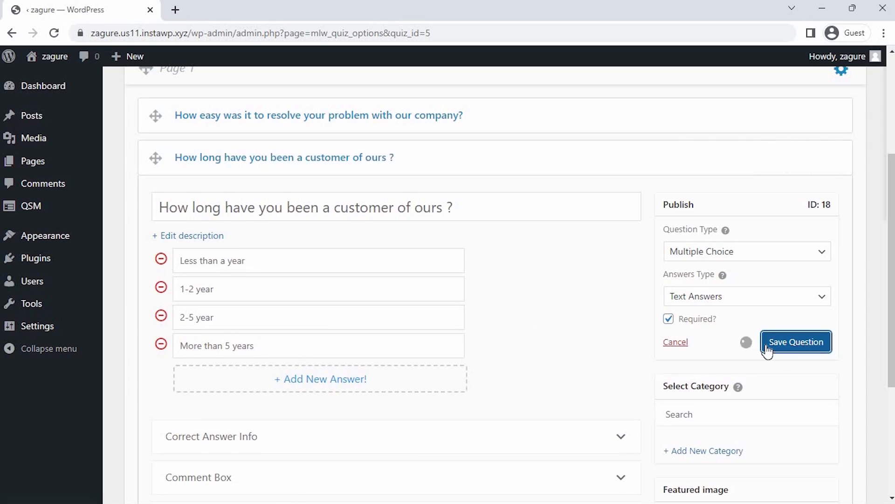
Create and save a Paragraph question reading "How could we make your experience with our company Better?".
scroll(766, 344, down, 4)
click(650, 420)
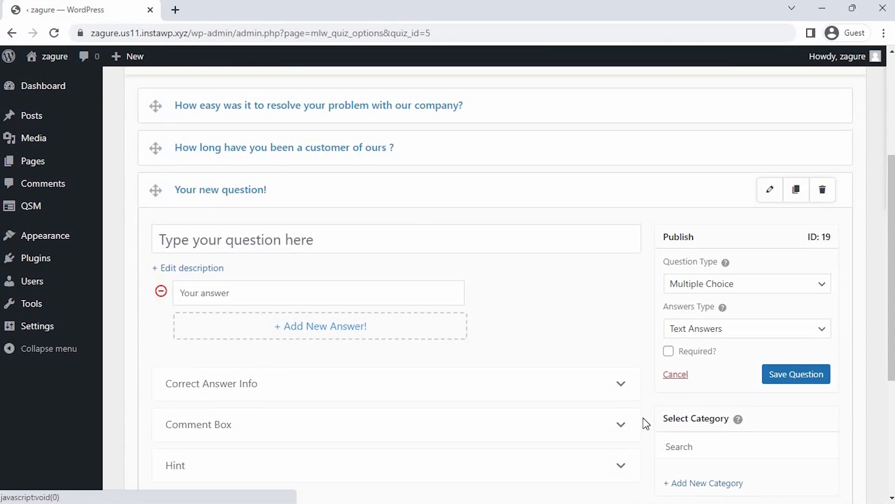
text(H)
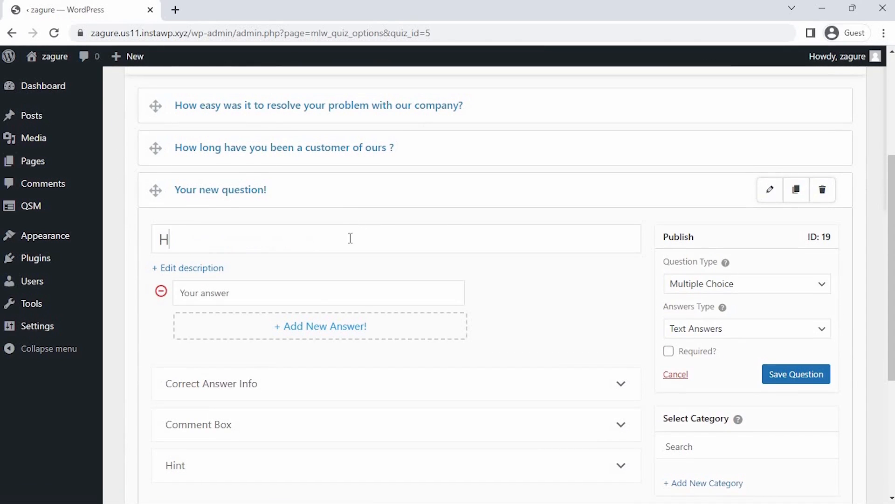
text(ow could we make )
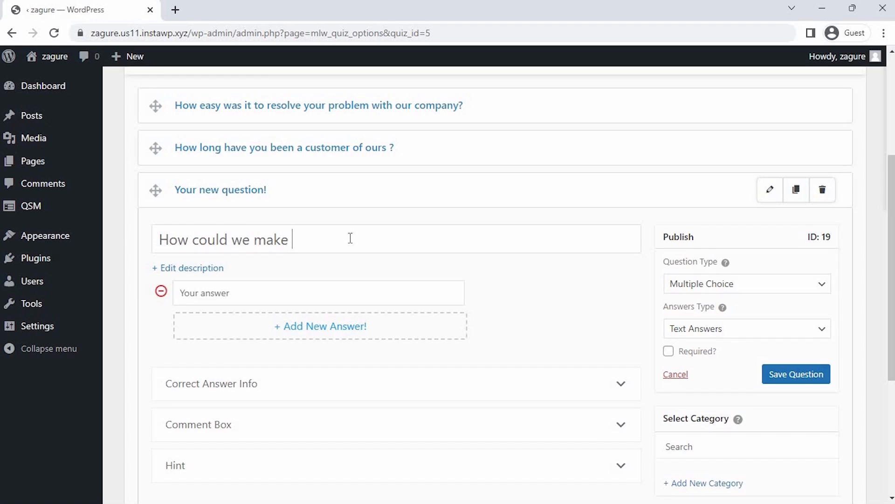
text(your experience with our )
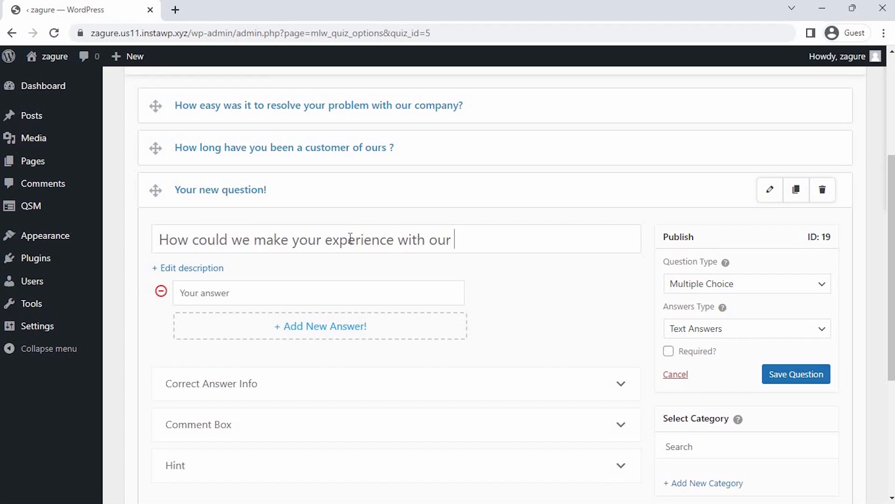
text(company Better)
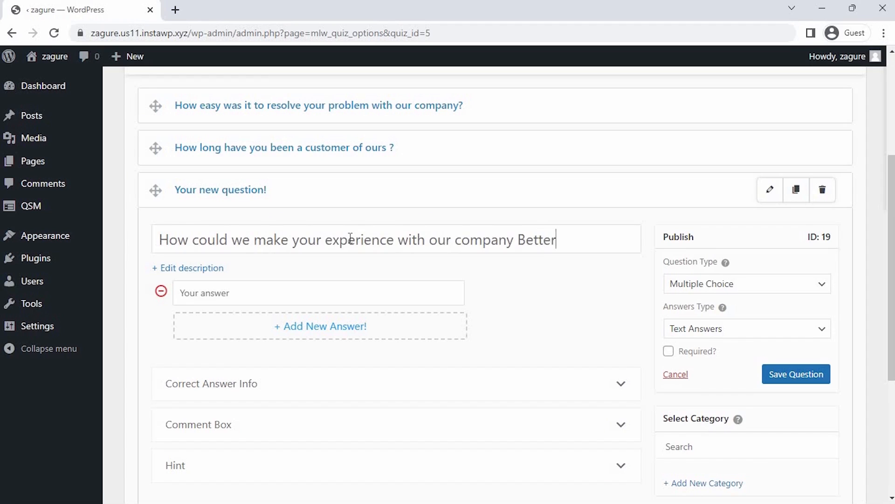
text(?)
click(685, 283)
click(738, 201)
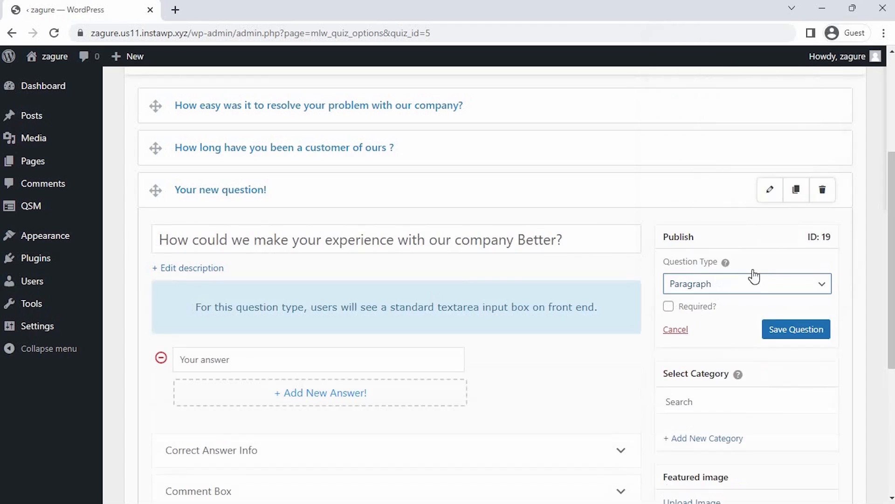
click(776, 329)
Add a fourth question, "Were you able to achieve your goal ?", using the Multiple Choice (Horizontal) type.
scroll(625, 410, down, 5)
click(627, 411)
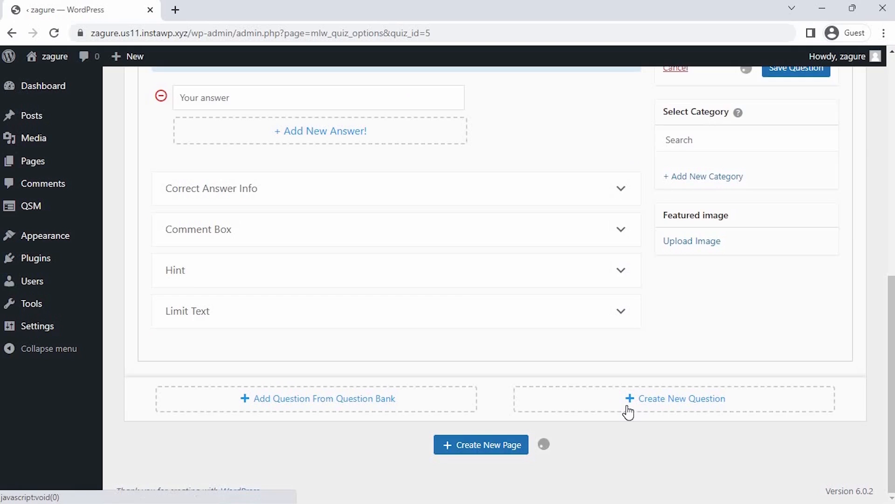
click(388, 204)
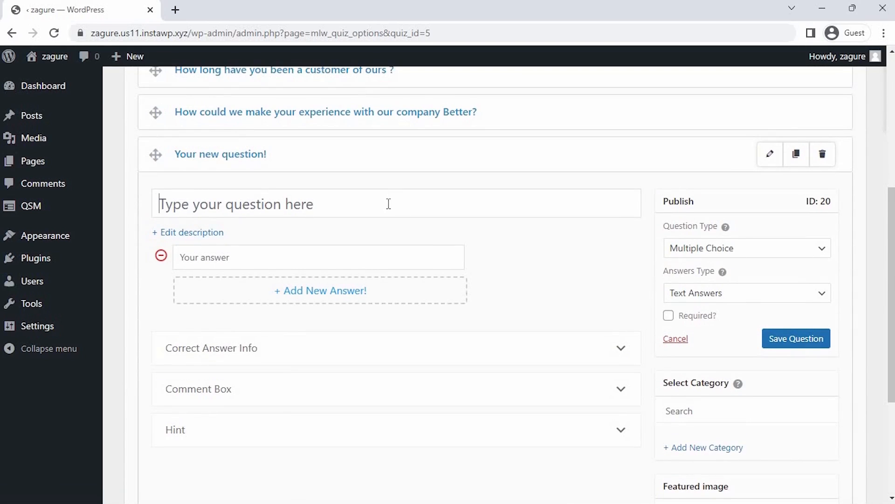
text(Were you)
text(abl)
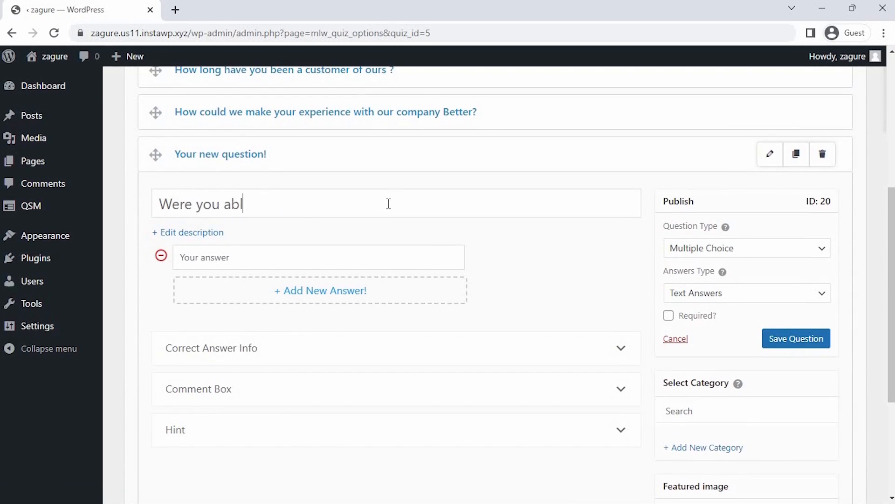
text(e to achieve )
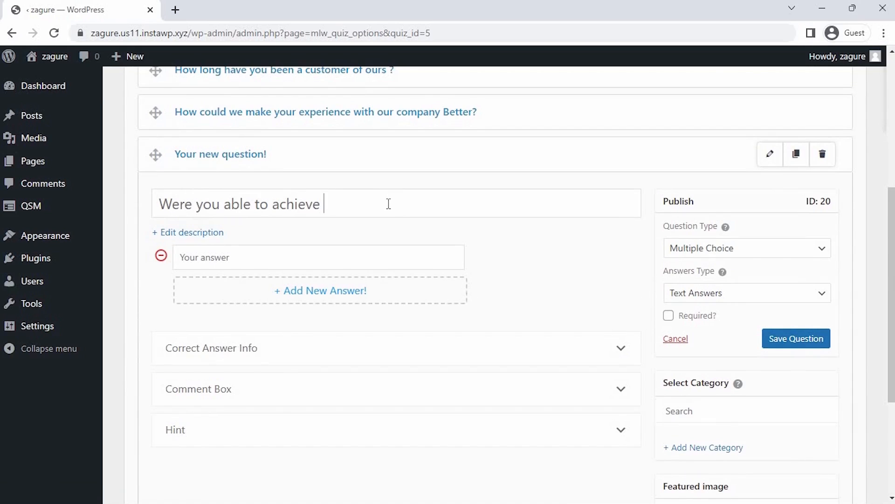
text(your goal ?)
click(684, 251)
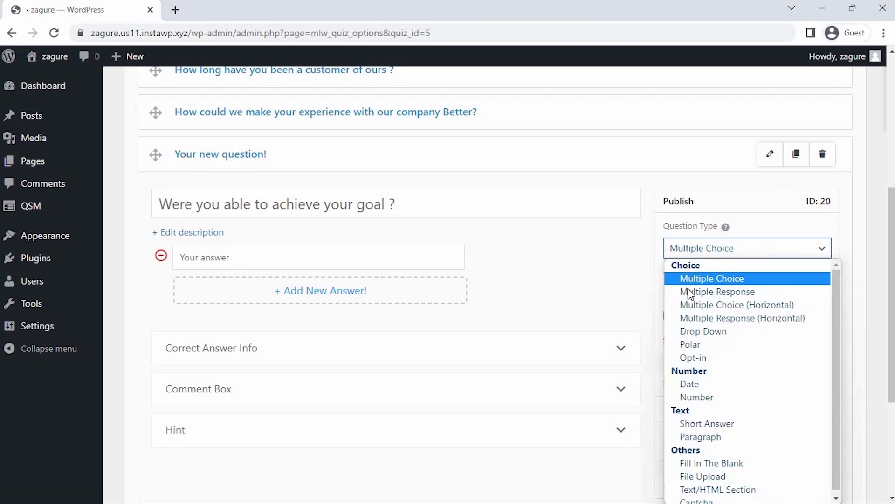
click(701, 306)
Give the goal question the answers "Yes", "No" and "Not Sure", and save it.
click(413, 256)
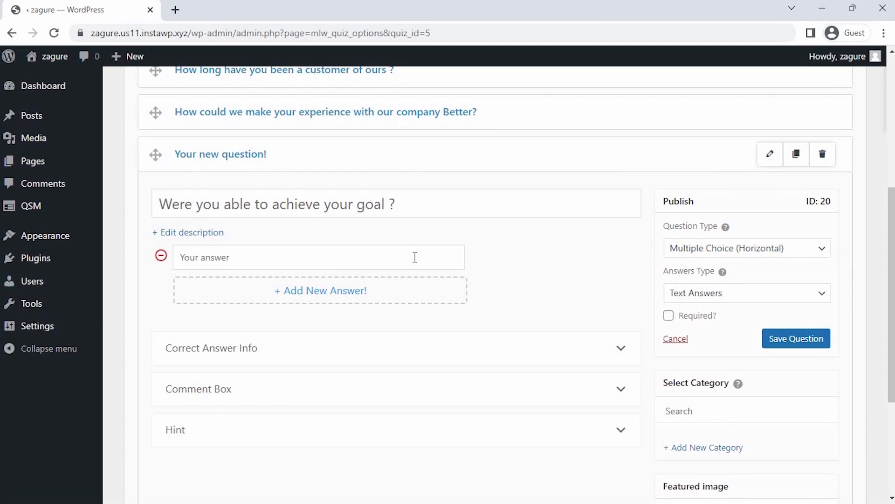
text(Yes)
click(412, 279)
text(No)
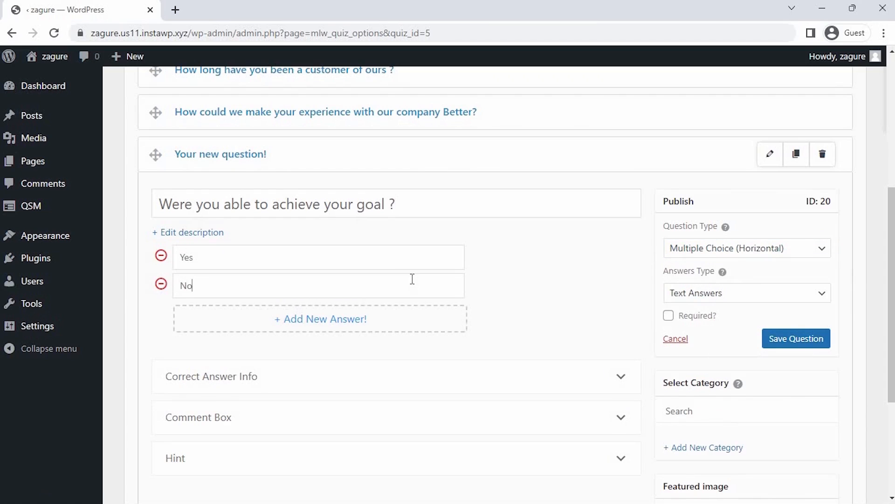
click(410, 313)
text(Not Sure)
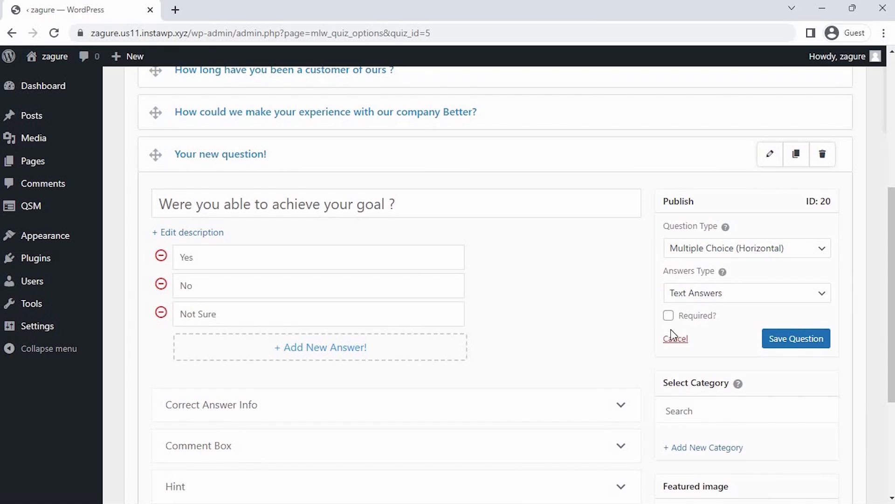
click(788, 341)
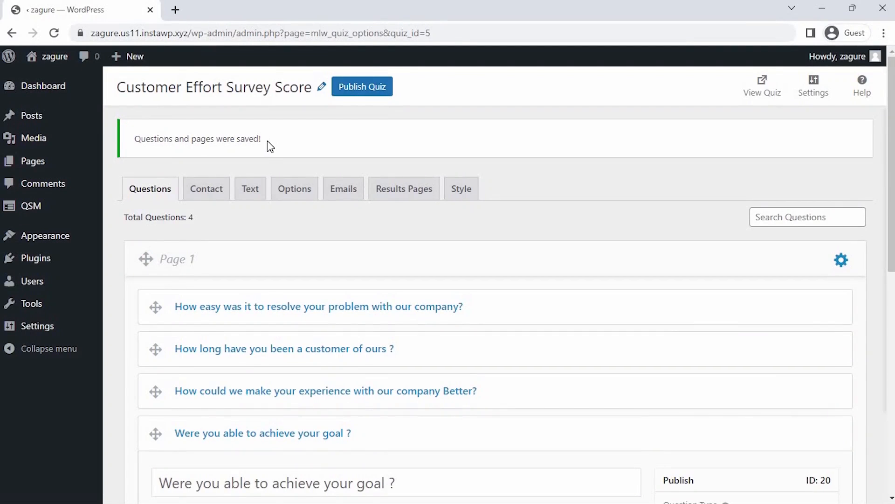
Open the survey's contact form setup and look over its disabled fields, leaving them hidden.
click(206, 189)
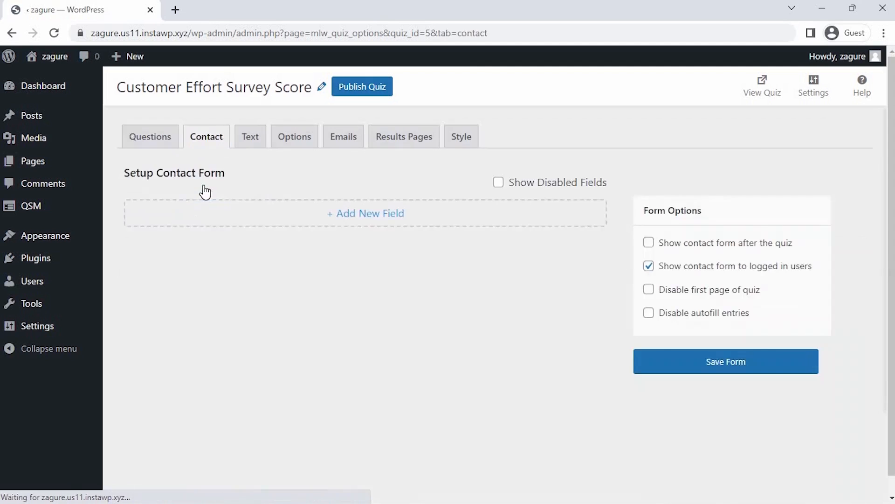
click(497, 183)
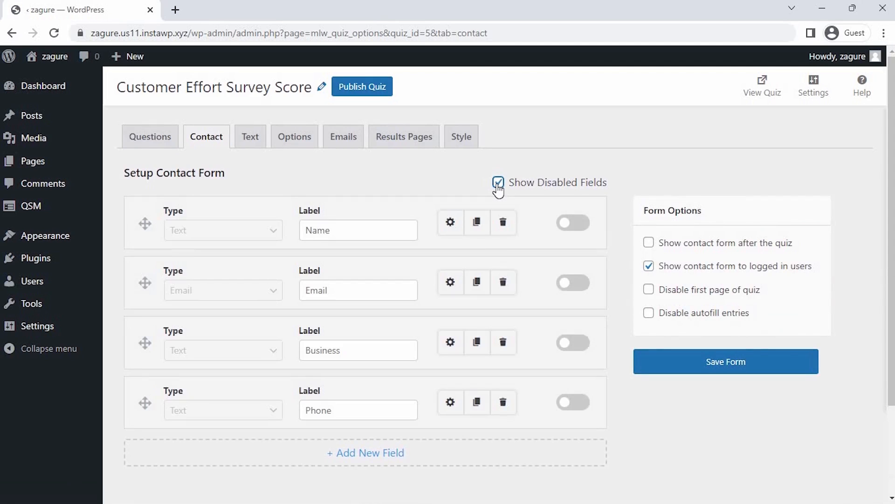
click(498, 183)
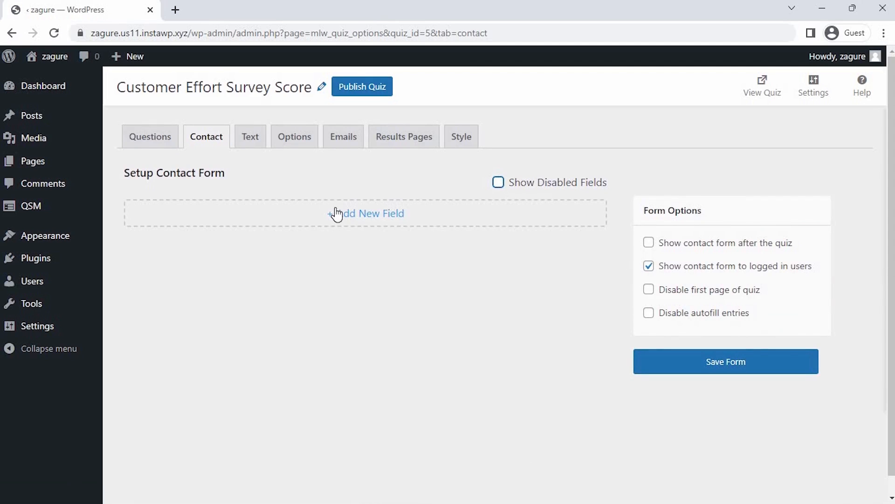
Add a Text field labelled "Name" to the contact form and make it required.
click(337, 214)
click(260, 232)
click(252, 260)
click(318, 231)
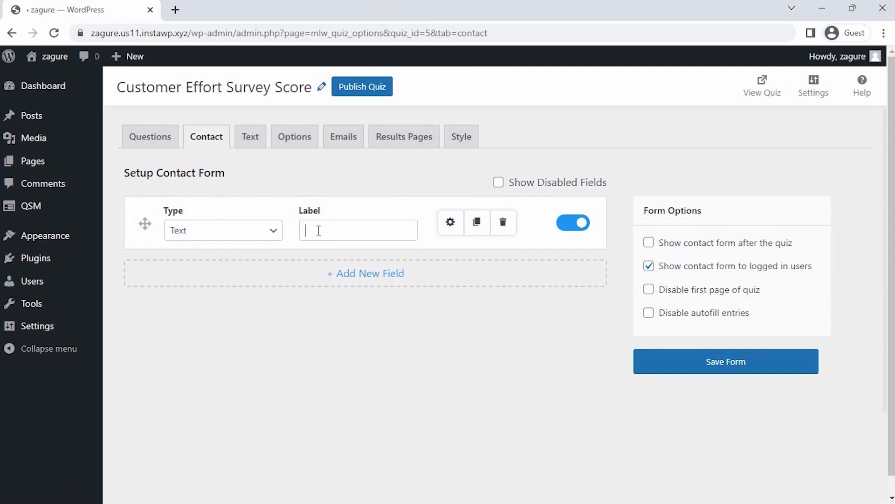
text(Name)
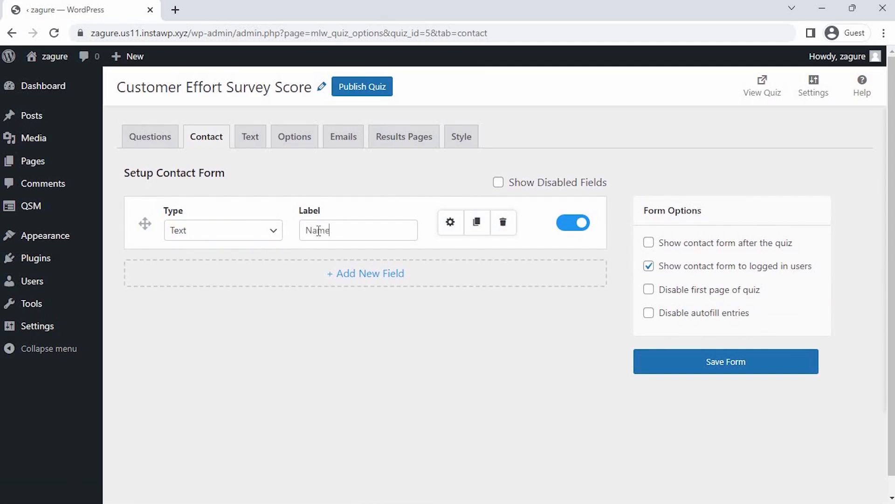
click(450, 223)
click(432, 304)
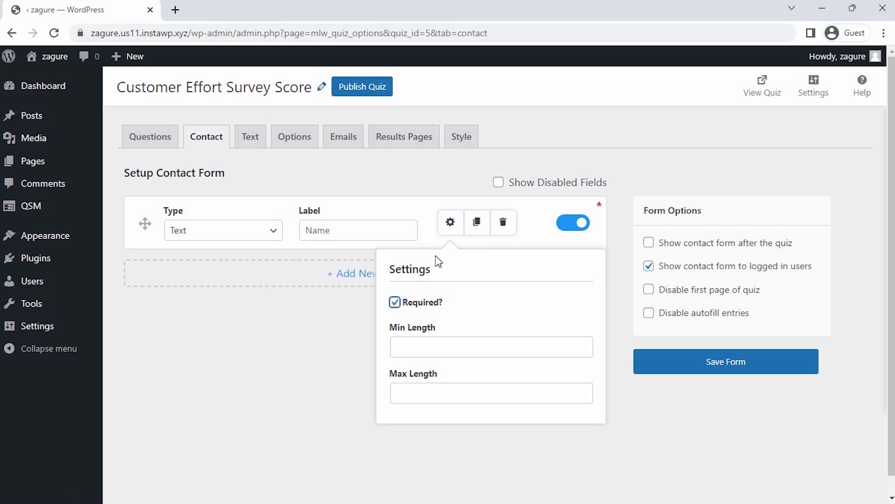
click(445, 225)
Add a Date field labelled "Date" to the contact form and save the form.
click(376, 268)
click(274, 290)
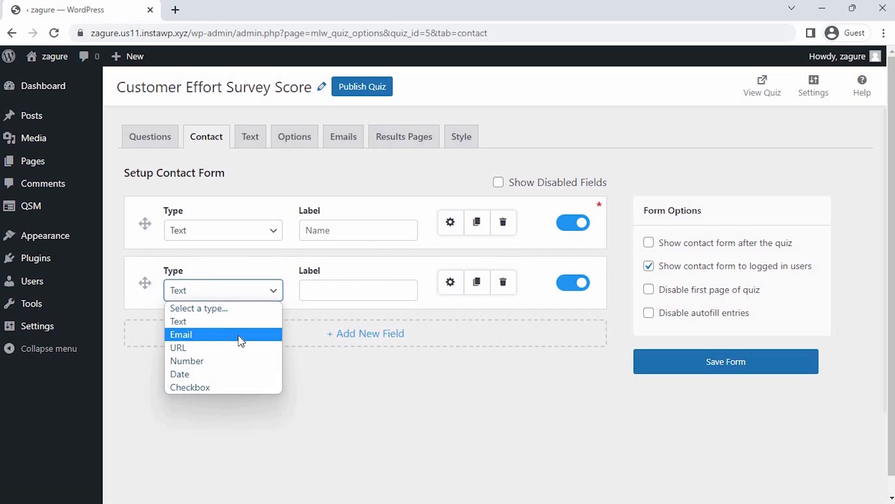
click(234, 373)
click(315, 295)
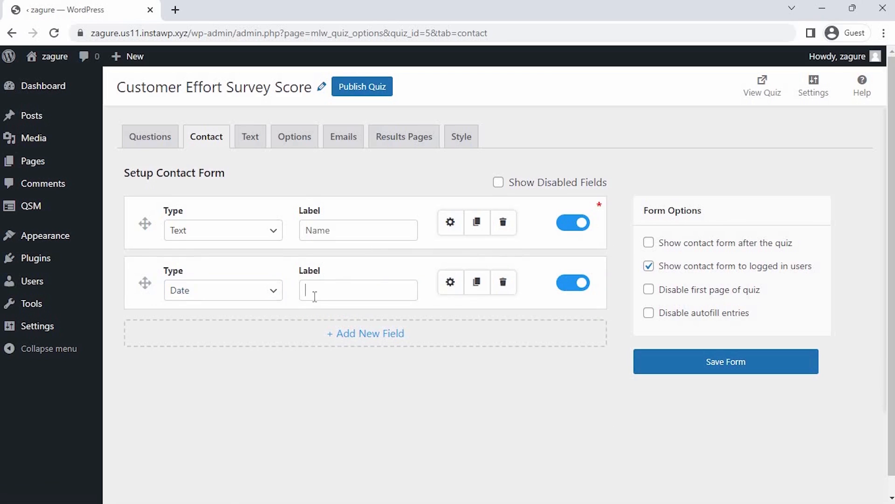
text(Date)
click(652, 365)
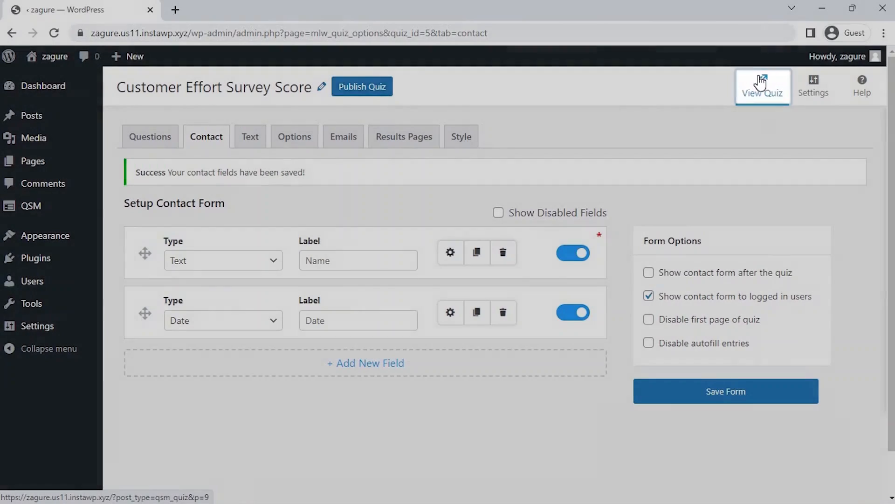
View the survey on the site and look through its contact fields and all its questions.
click(761, 82)
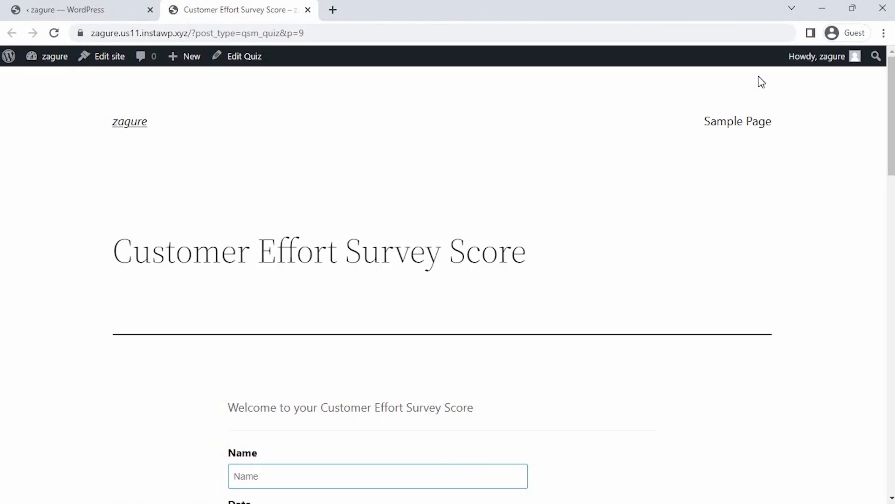
scroll(509, 300, down, 3)
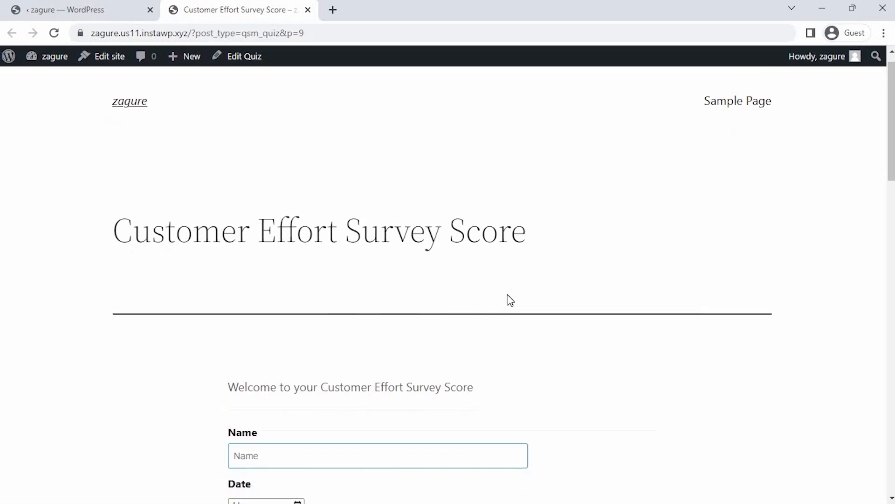
scroll(511, 300, down, 8)
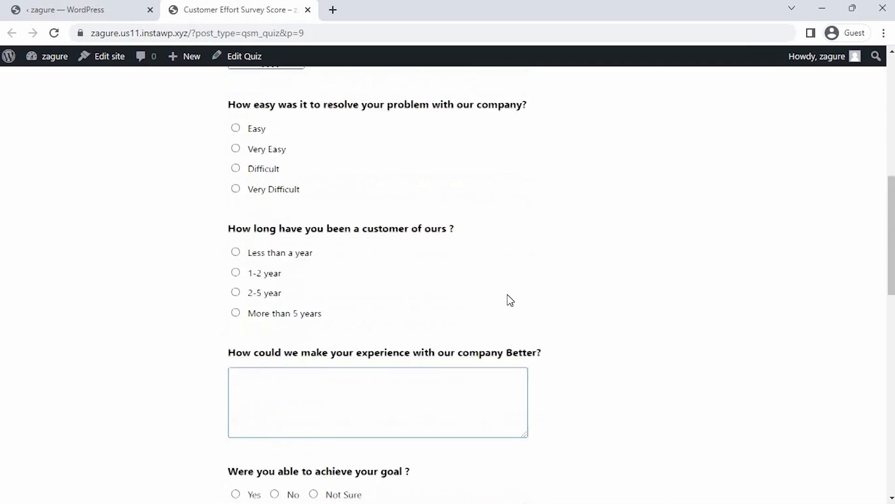
scroll(510, 300, down, 1)
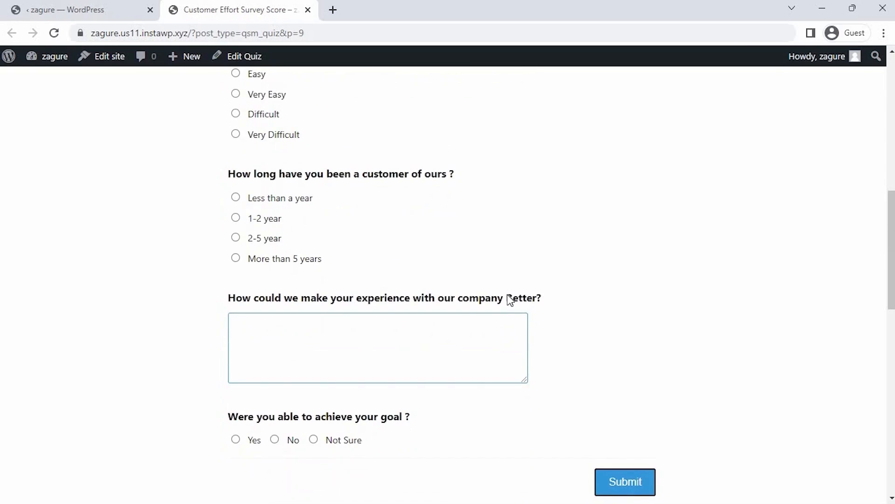
scroll(510, 300, up, 5)
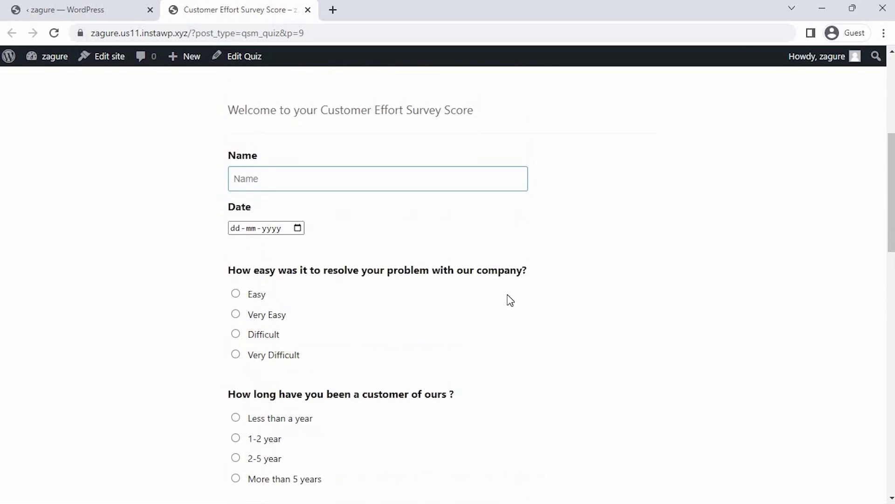
scroll(511, 300, up, 3)
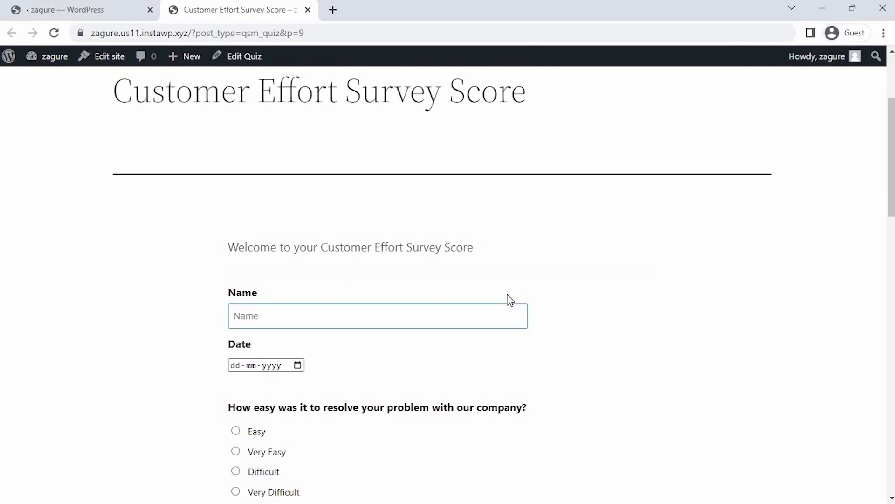
scroll(510, 300, up, 3)
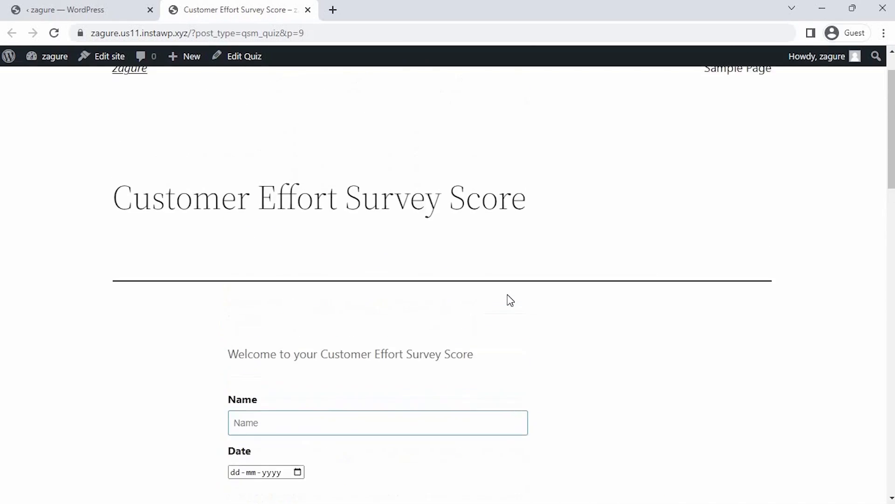